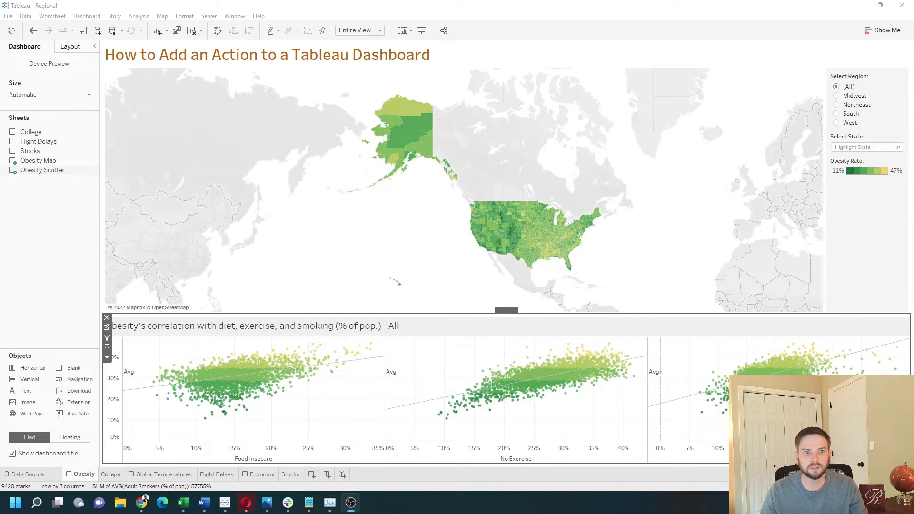
Select the Obesity Map view on the dashboard and set it to filter the other views
left_click(36, 161)
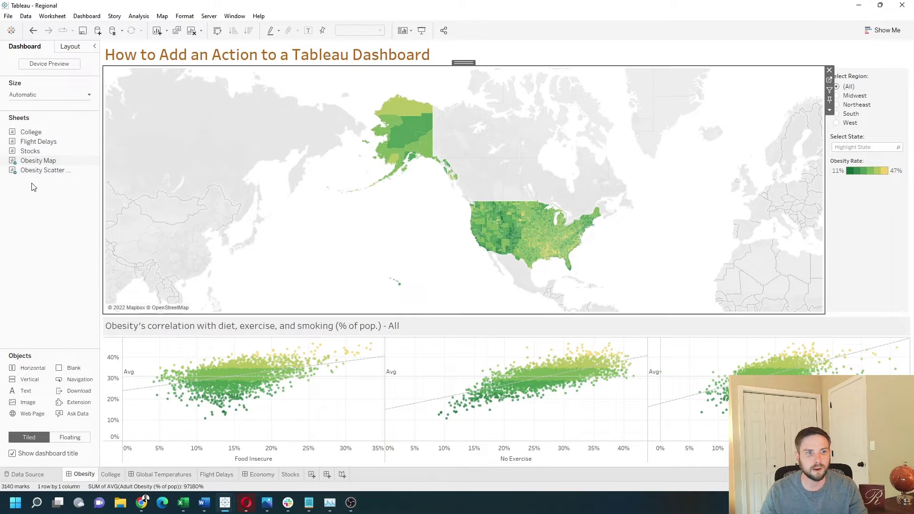
left_click(42, 170)
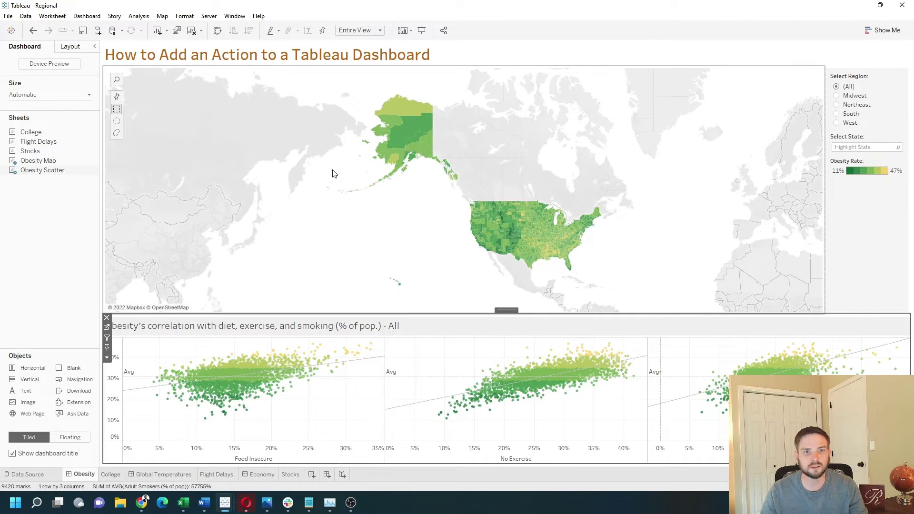
left_click(335, 213)
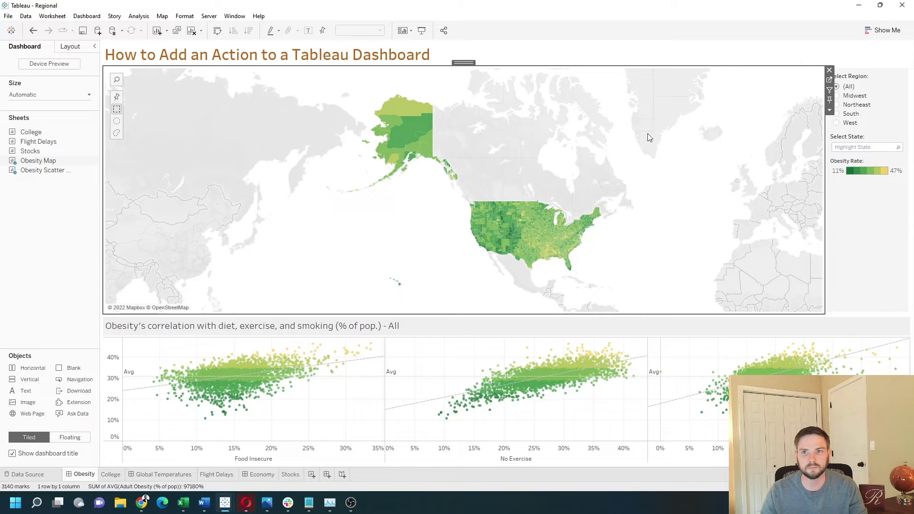
left_click(829, 91)
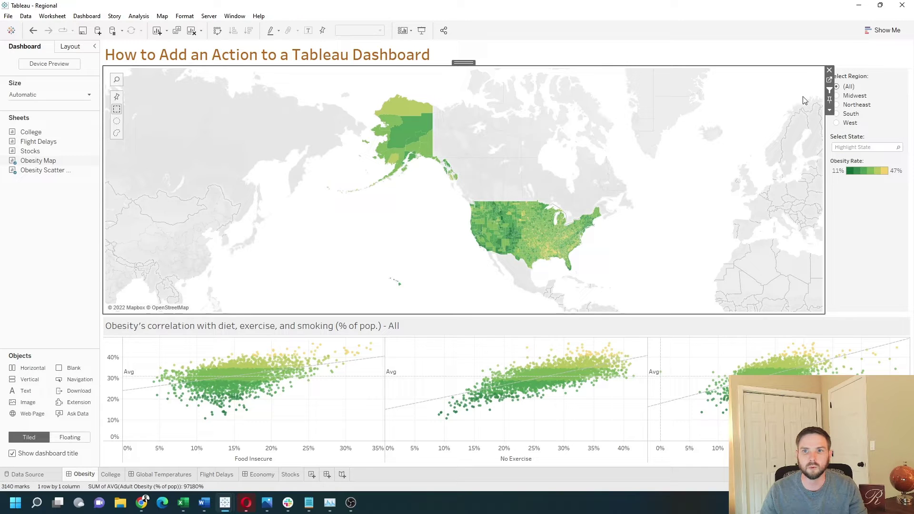
left_click(525, 233)
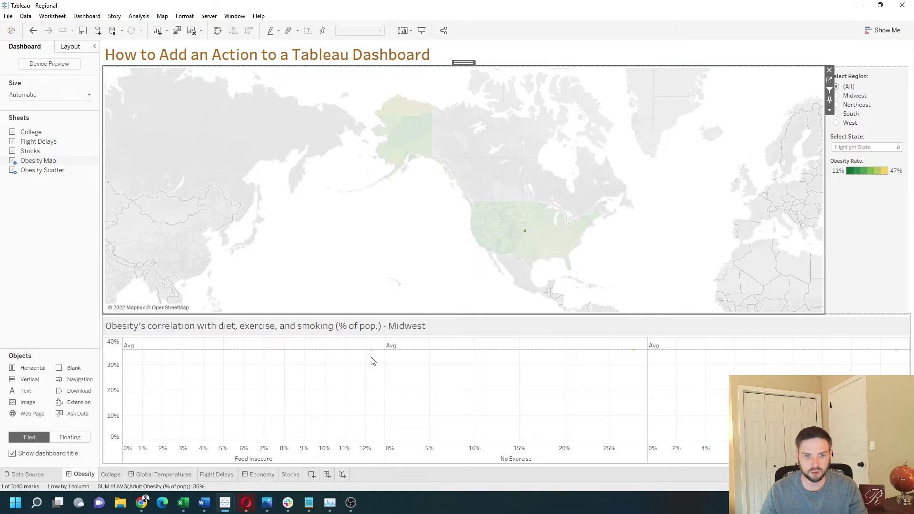
mouse_move(372, 355)
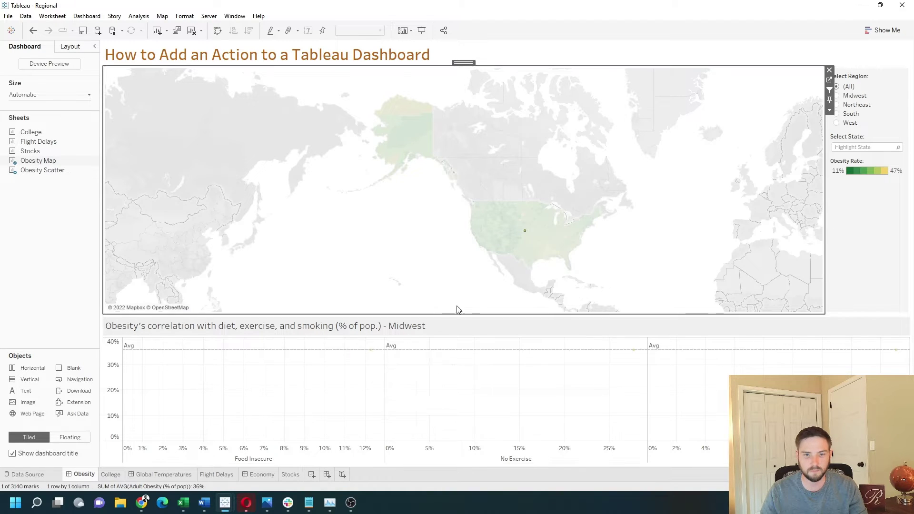
left_click_drag(493, 215, 523, 249)
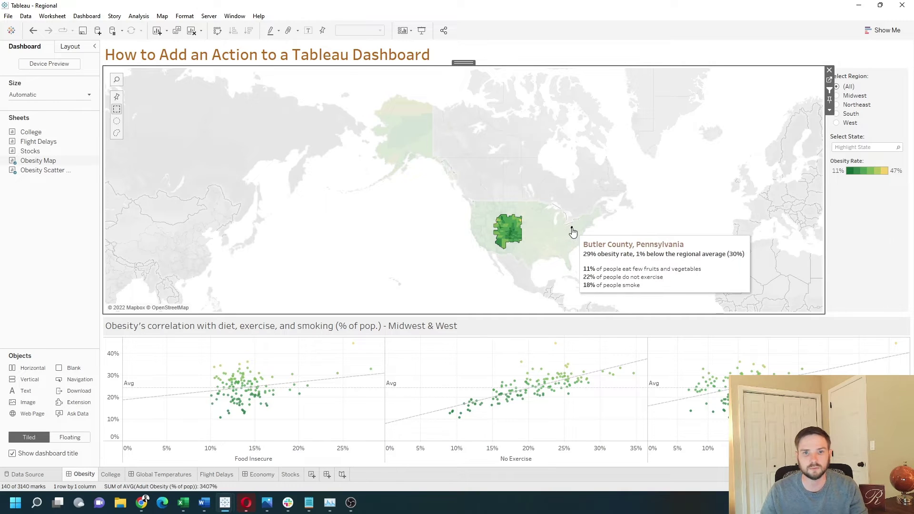
left_click(514, 236)
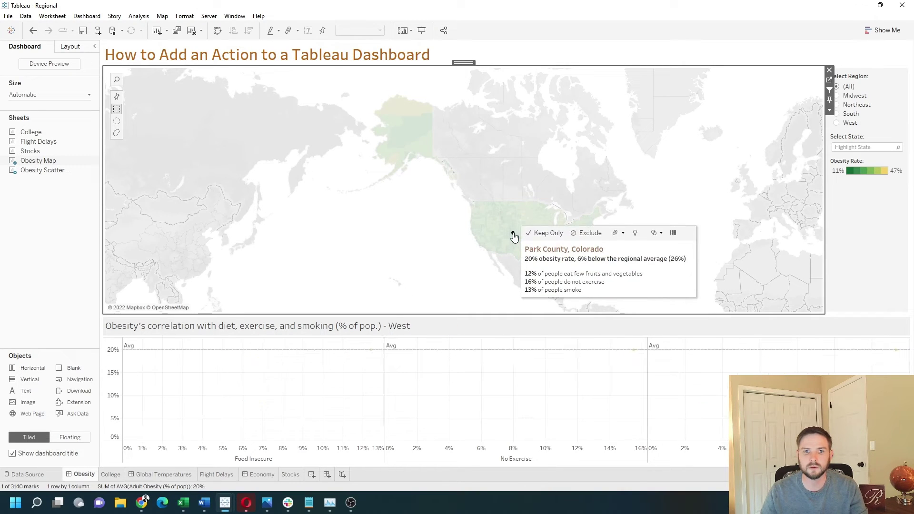
left_click(644, 155)
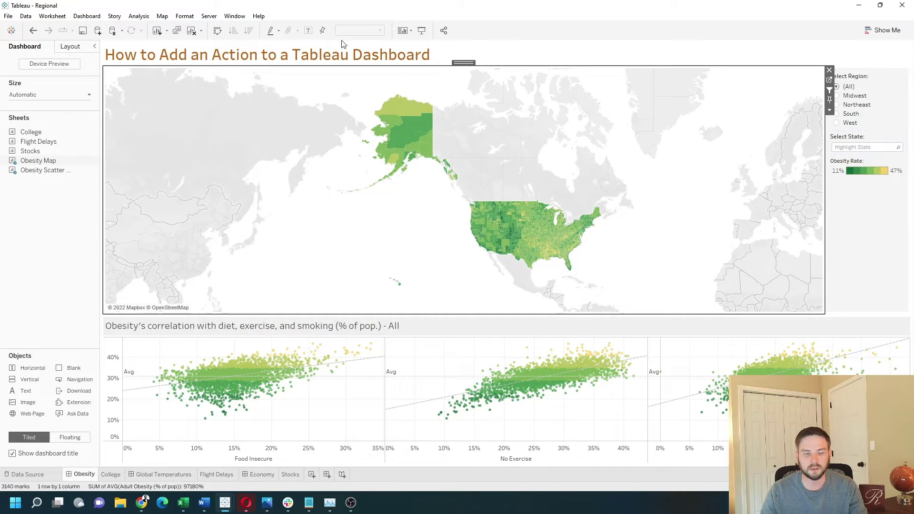
Show the Dashboard Actions list for this sheet only, with Filter 1 (generated)
left_click(97, 18)
left_click(125, 148)
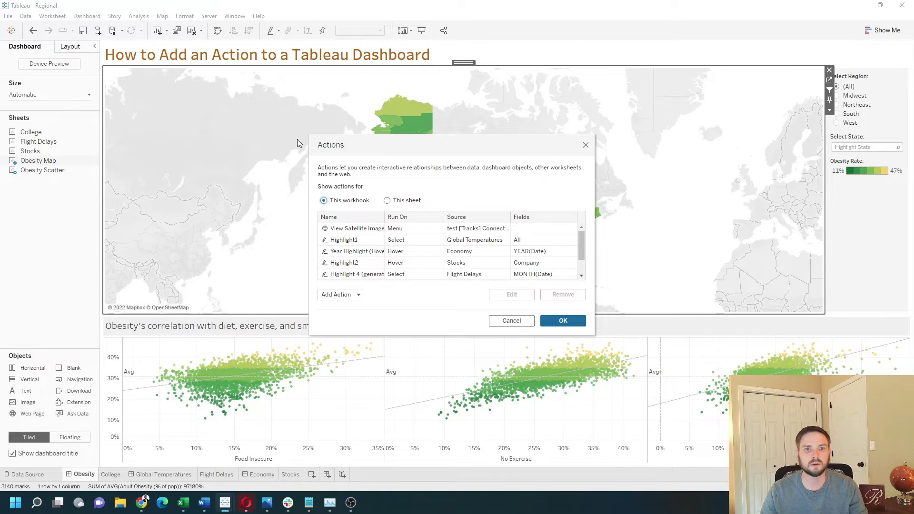
left_click(386, 200)
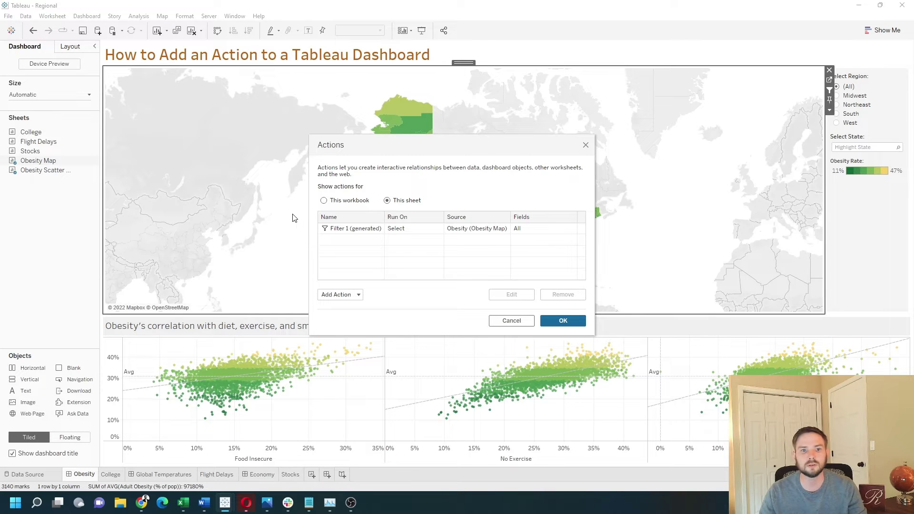
Set Filter 1 (generated) to run on Menu and keep filtered values when cleared
double_click(416, 229)
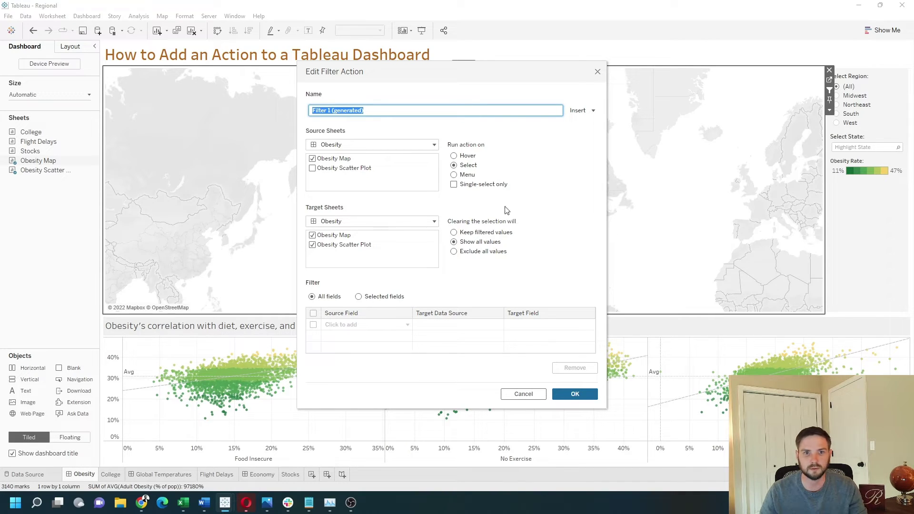
left_click(453, 175)
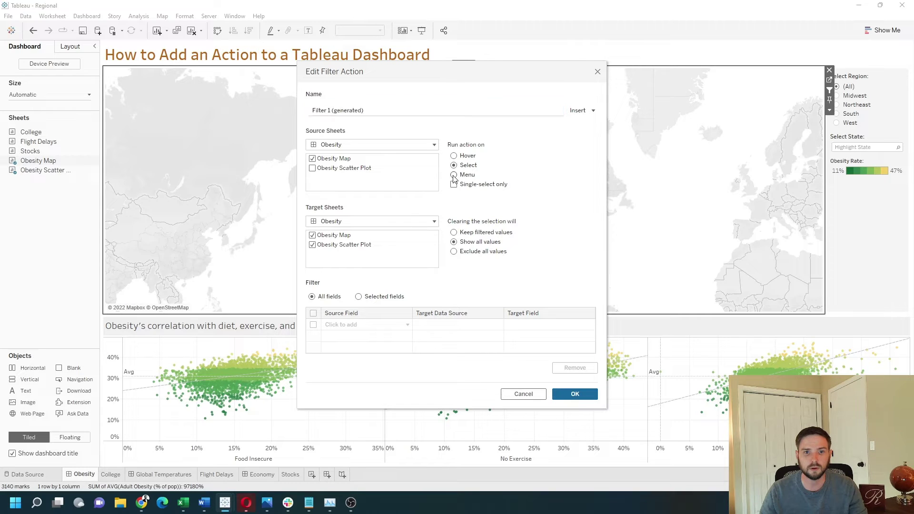
left_click(454, 233)
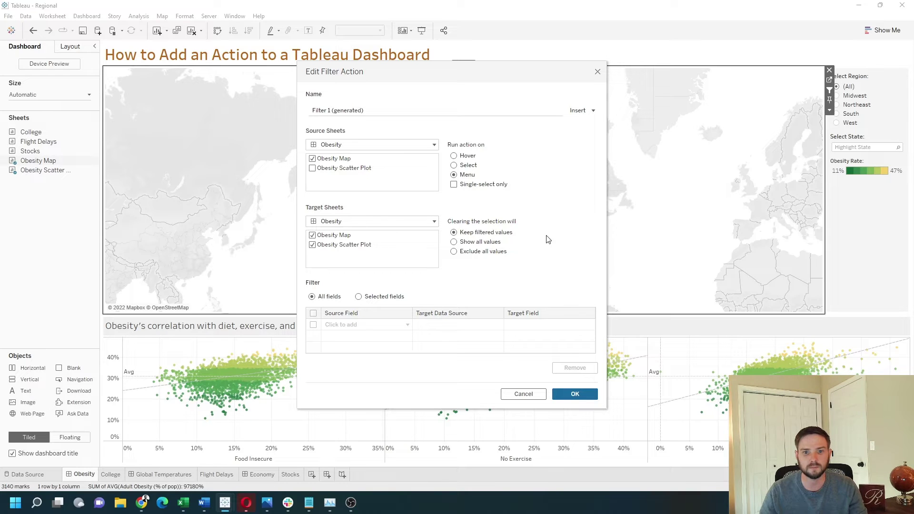
left_click(576, 394)
left_click(558, 316)
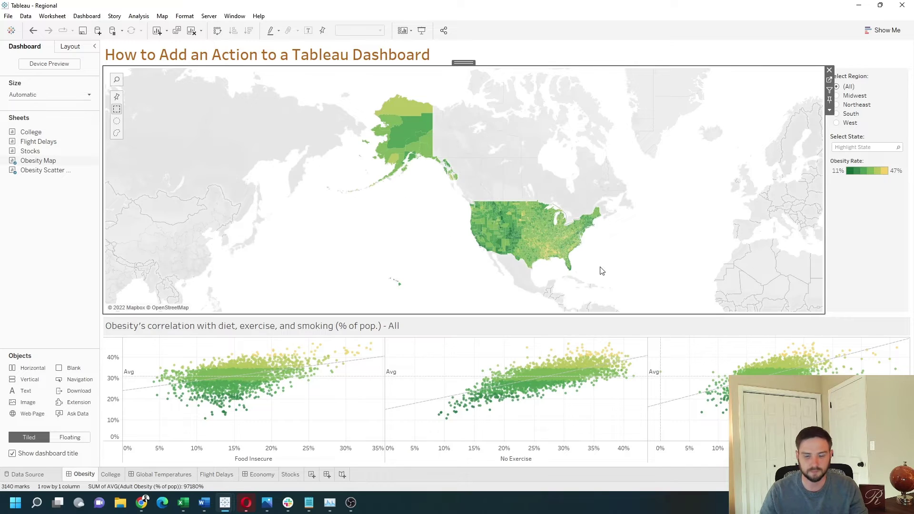
Filter the scatter plots to Jackson County through the tooltip's Filter 1 link, then deselect it
left_click(512, 232)
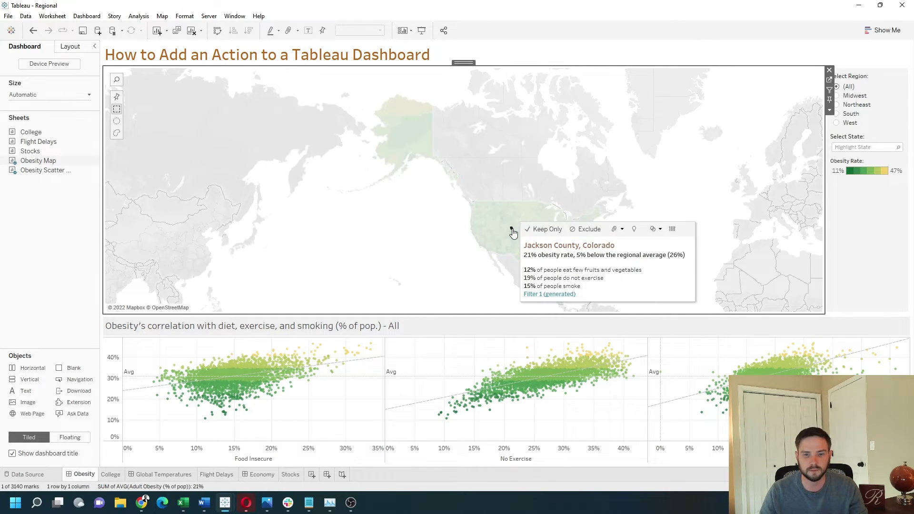
left_click(551, 295)
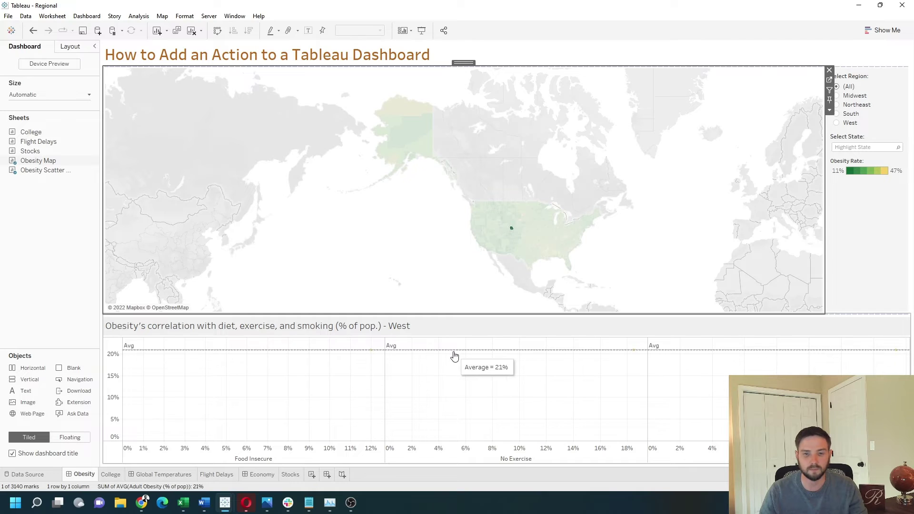
mouse_move(512, 231)
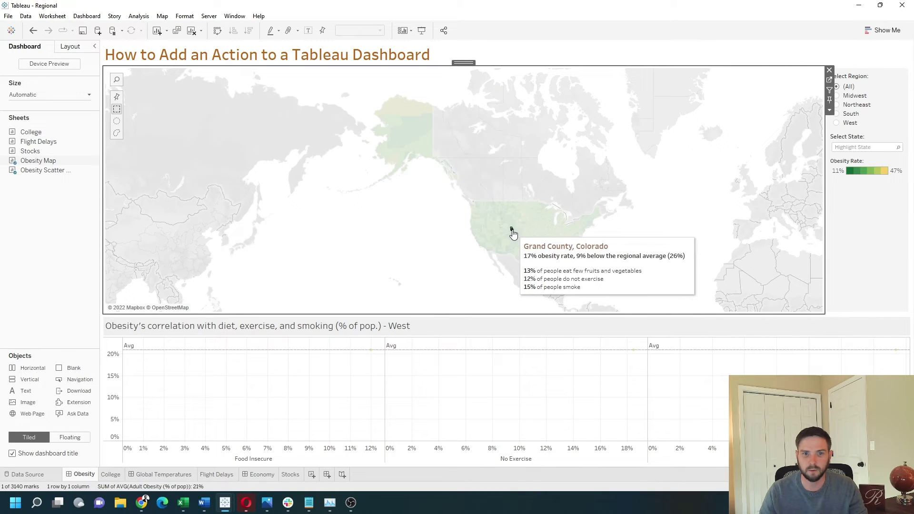
left_click(512, 230)
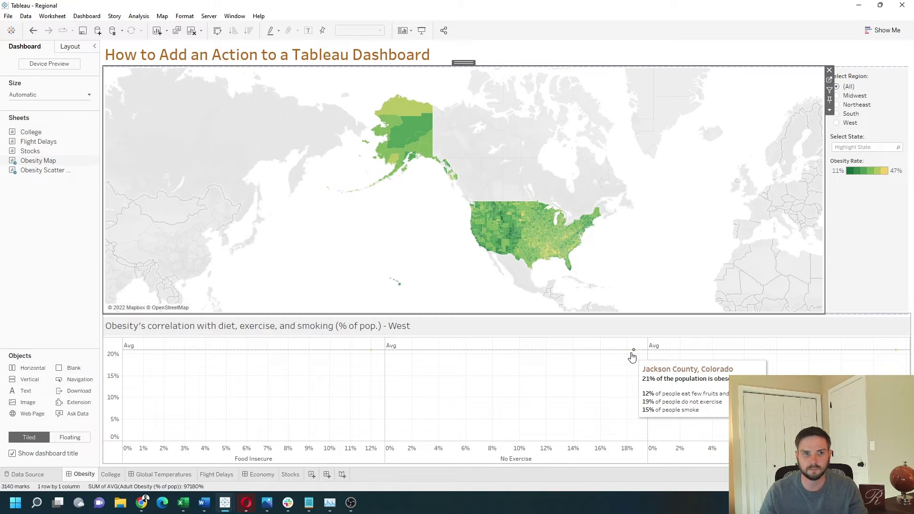
Open this sheet's dashboard actions and edit Filter 1 (generated)
left_click(88, 16)
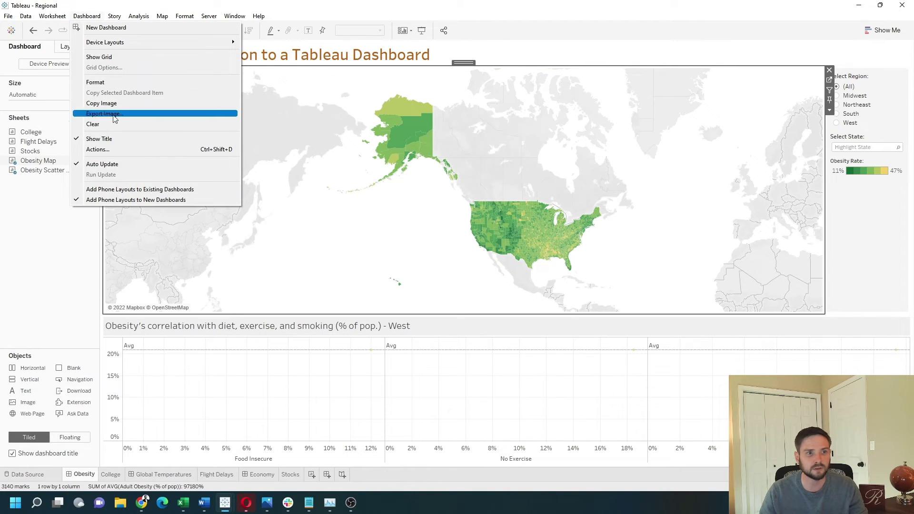
left_click(124, 150)
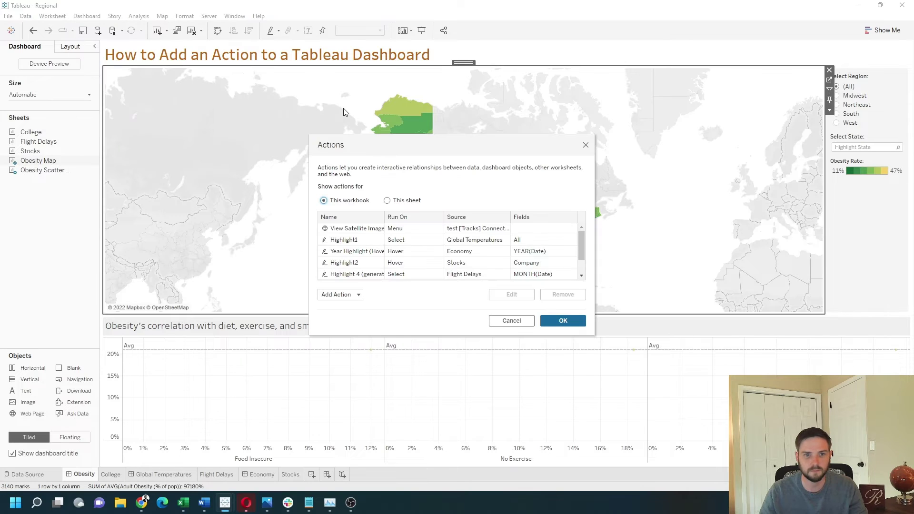
left_click(387, 200)
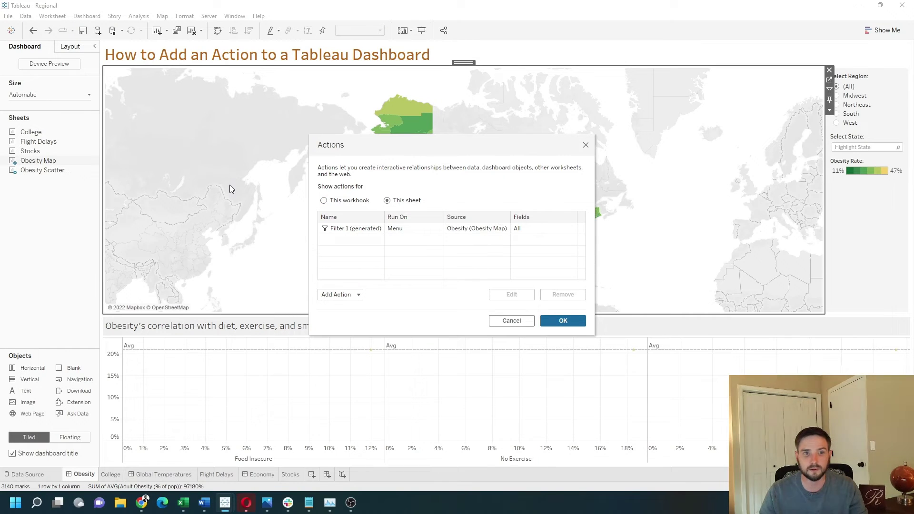
double_click(354, 228)
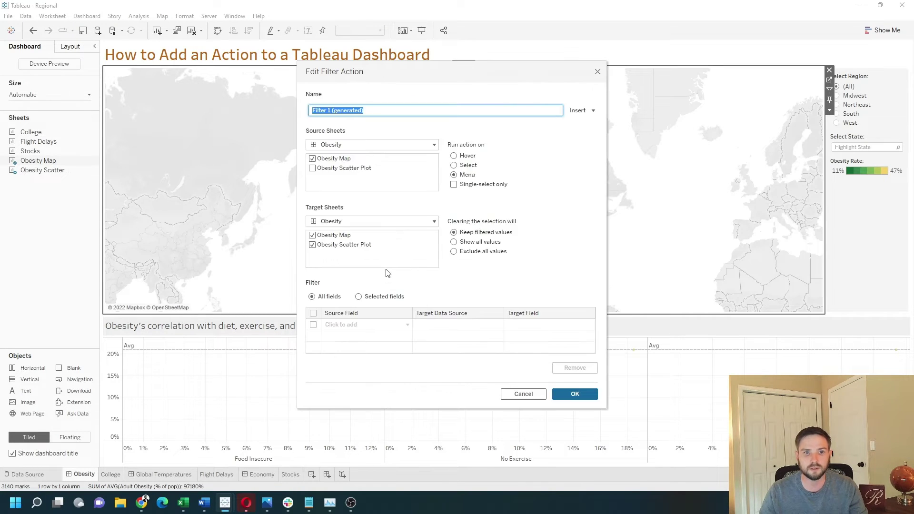
Rename the action to 'Action', run it on Hover, and exclude all values when cleared
type("A")
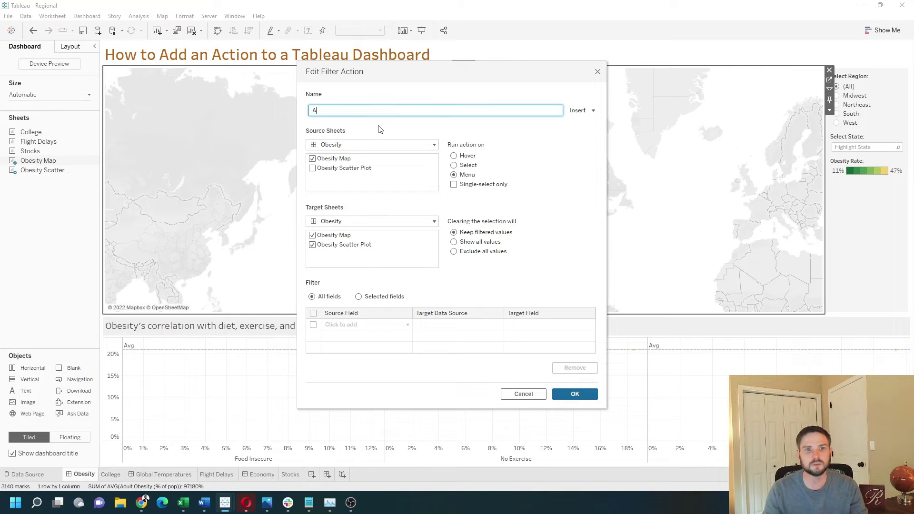
type("ction")
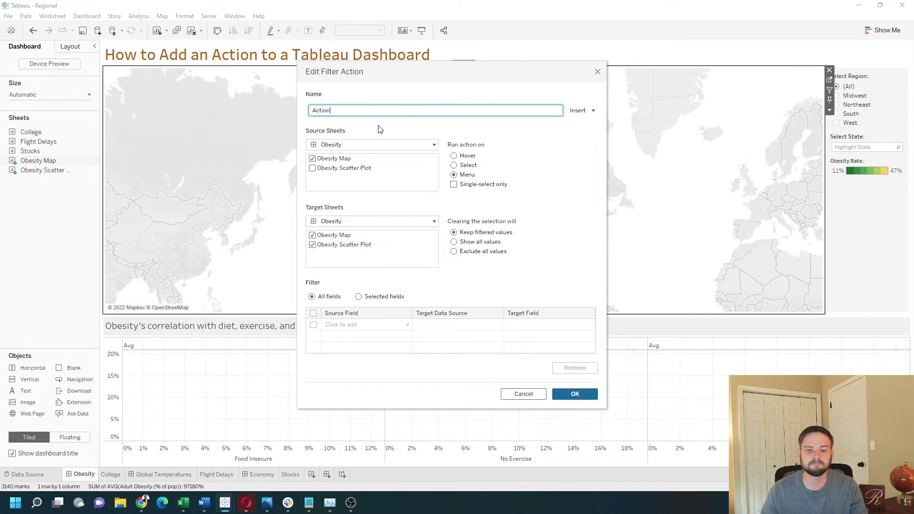
left_click(539, 191)
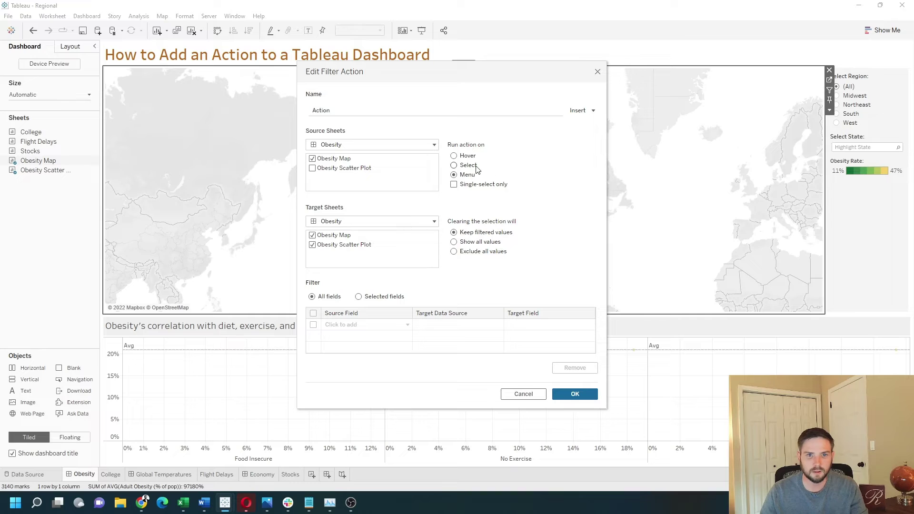
left_click(454, 156)
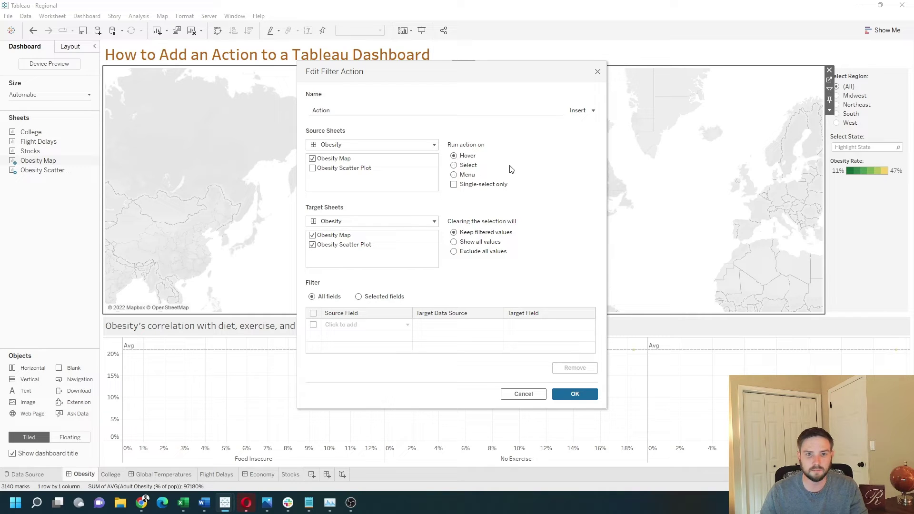
left_click(454, 251)
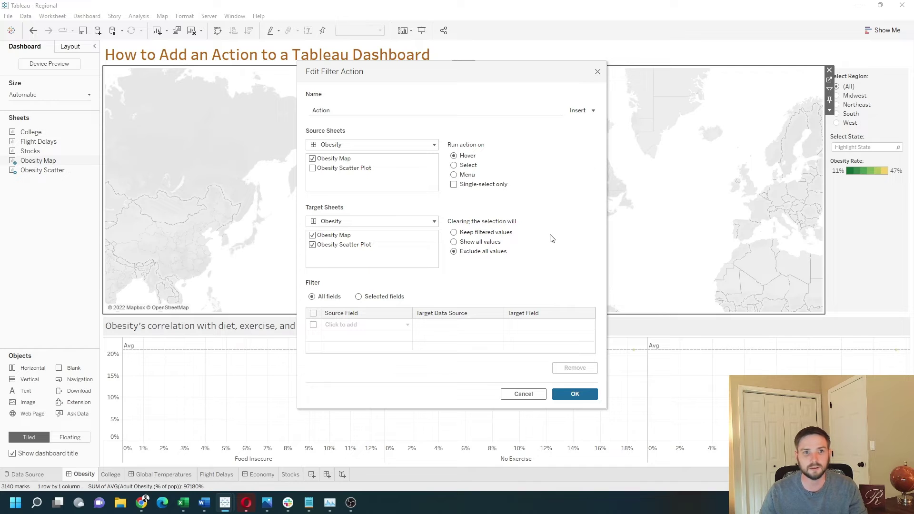
left_click(575, 394)
left_click(567, 321)
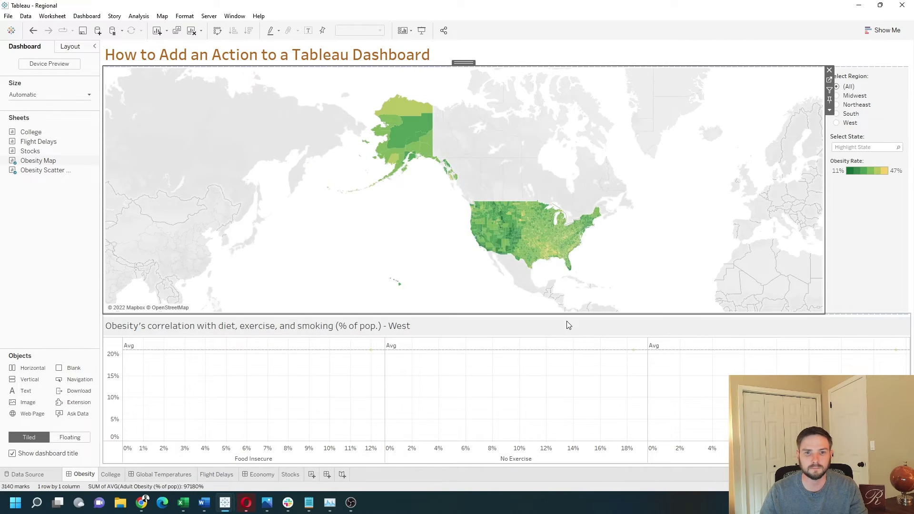
mouse_move(527, 226)
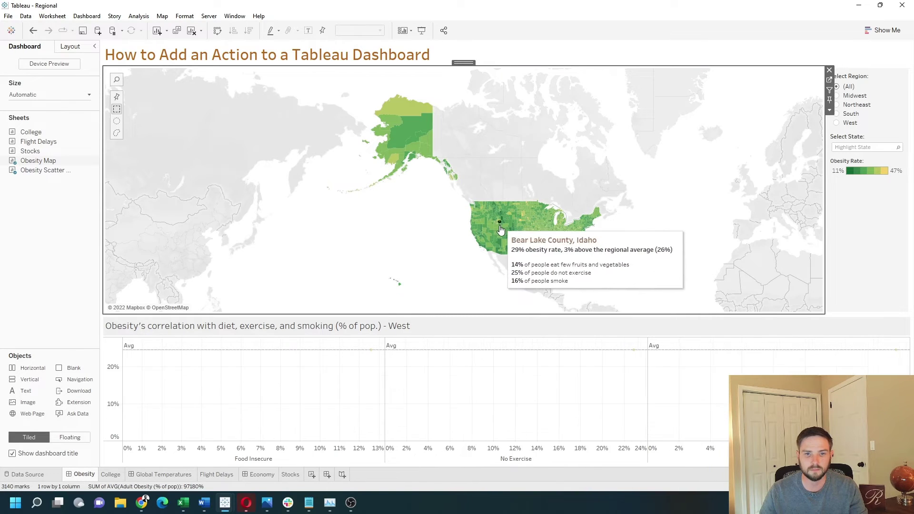
mouse_move(507, 237)
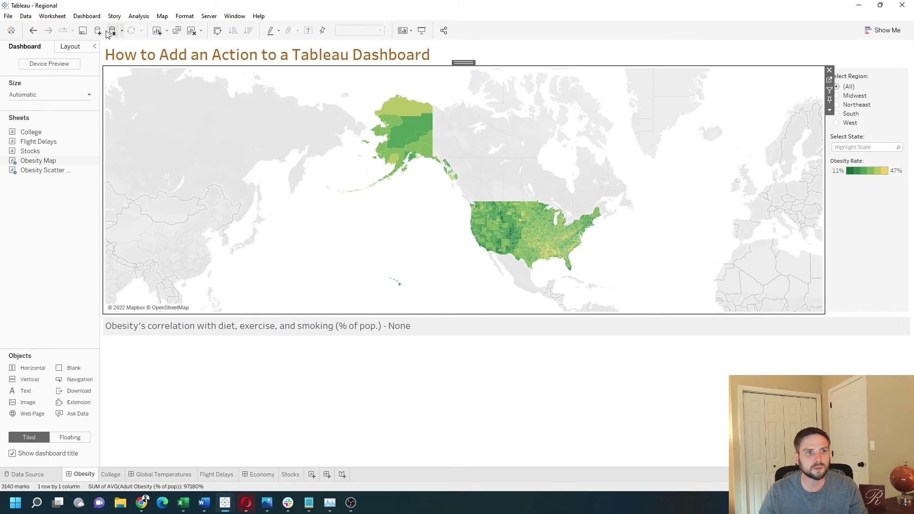
Open this sheet's dashboard actions and edit the existing filter action
left_click(97, 18)
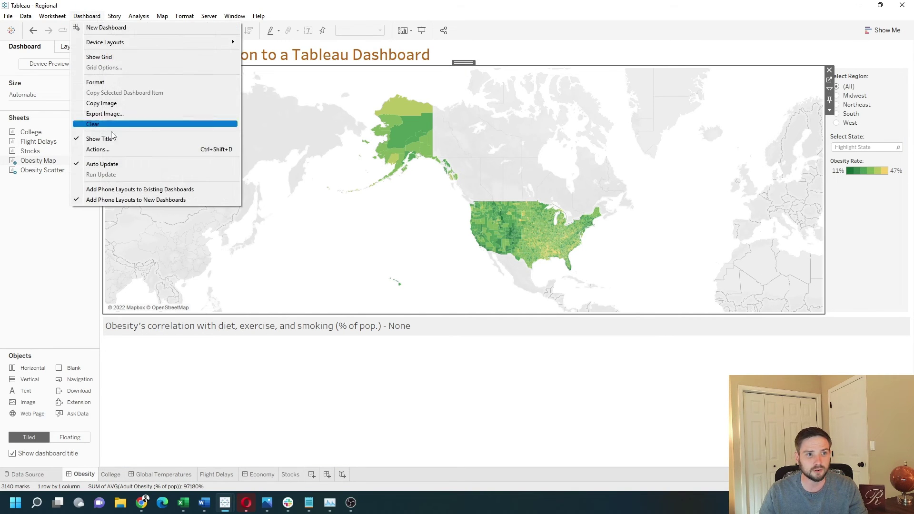
left_click(119, 151)
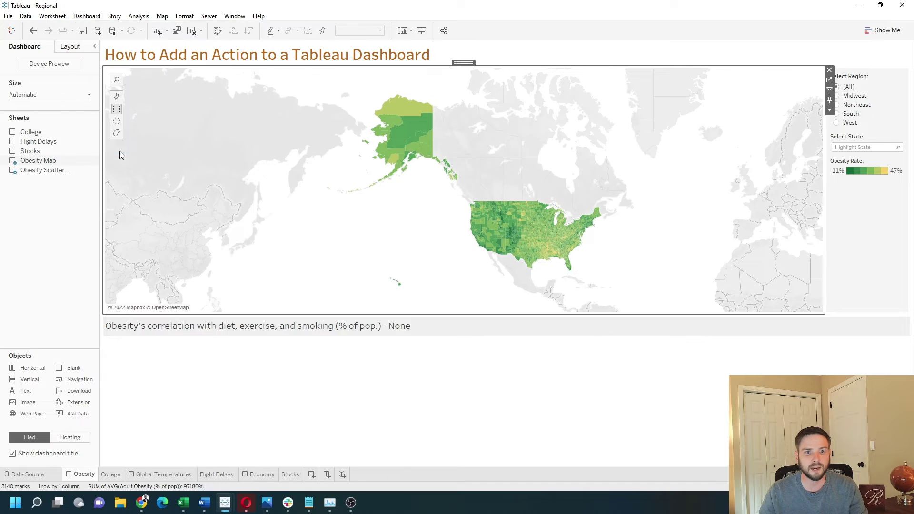
left_click(387, 200)
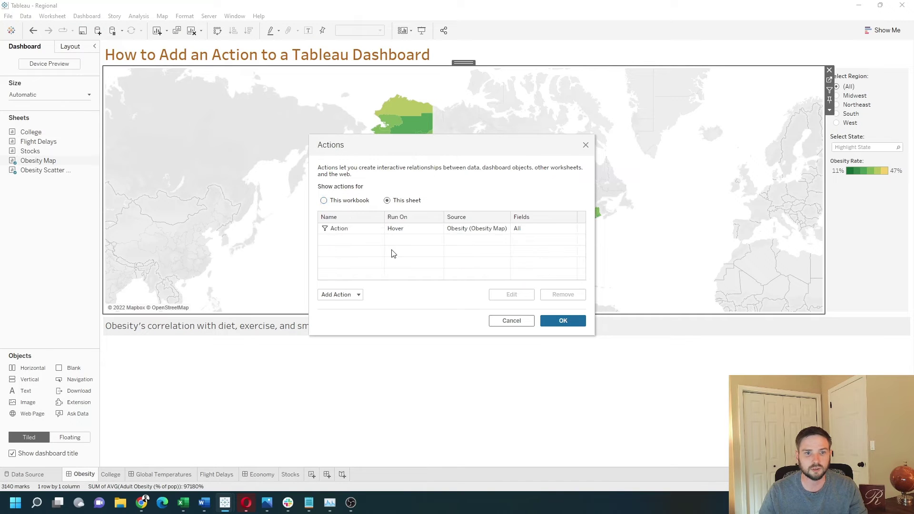
double_click(366, 233)
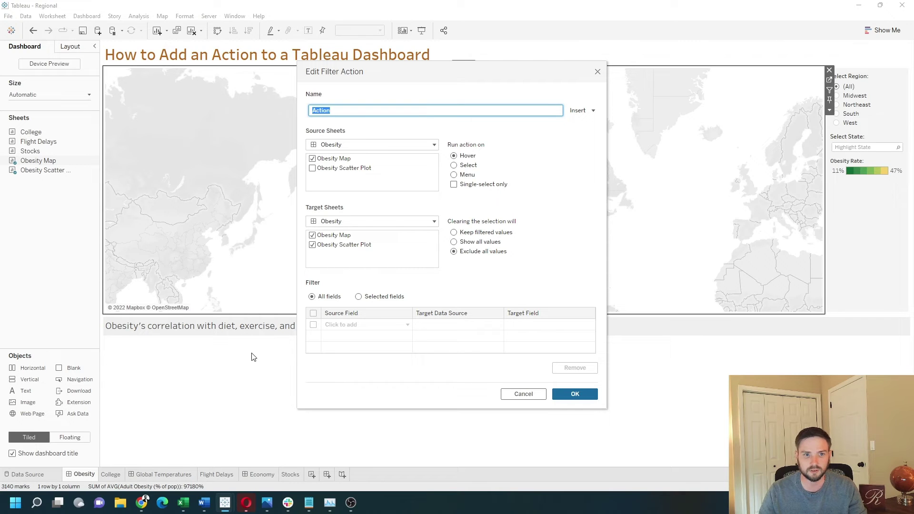
Make Action filter on the State field only, run on Select, and show all values when cleared
left_click(359, 297)
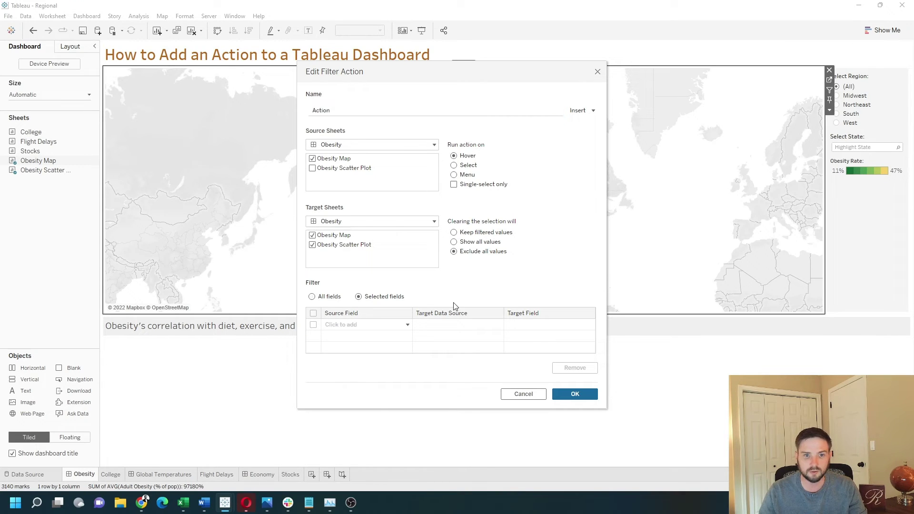
left_click(407, 325)
left_click(354, 297)
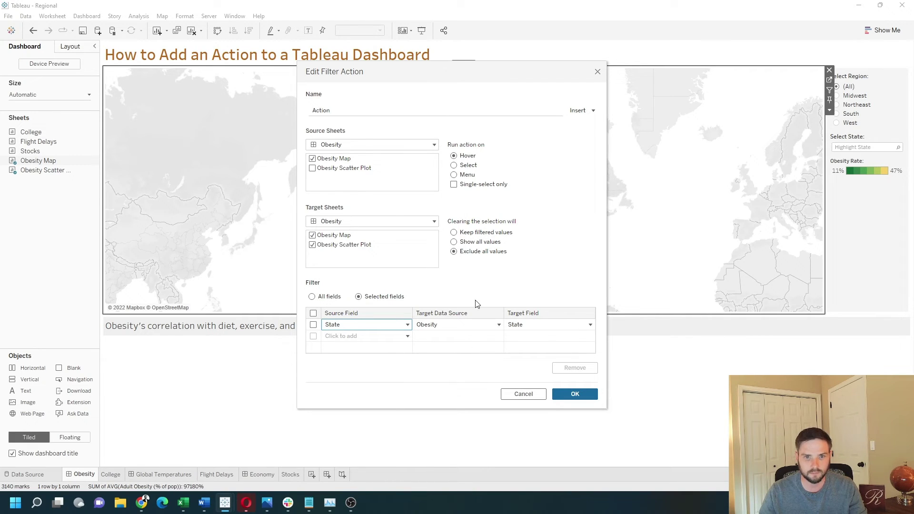
left_click(453, 166)
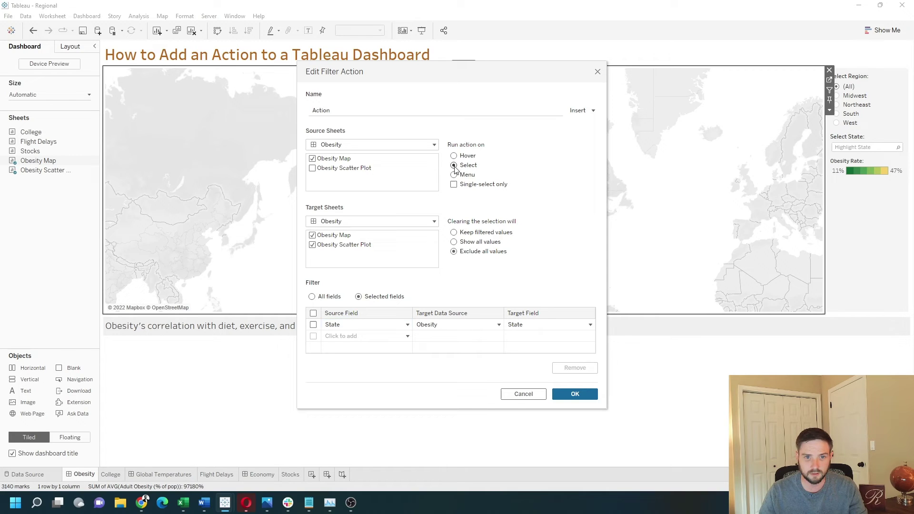
left_click(454, 242)
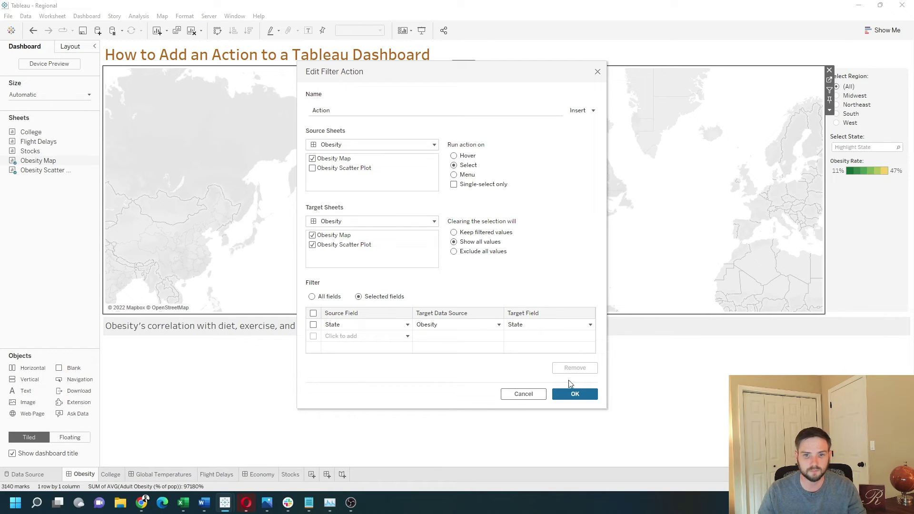
left_click(575, 394)
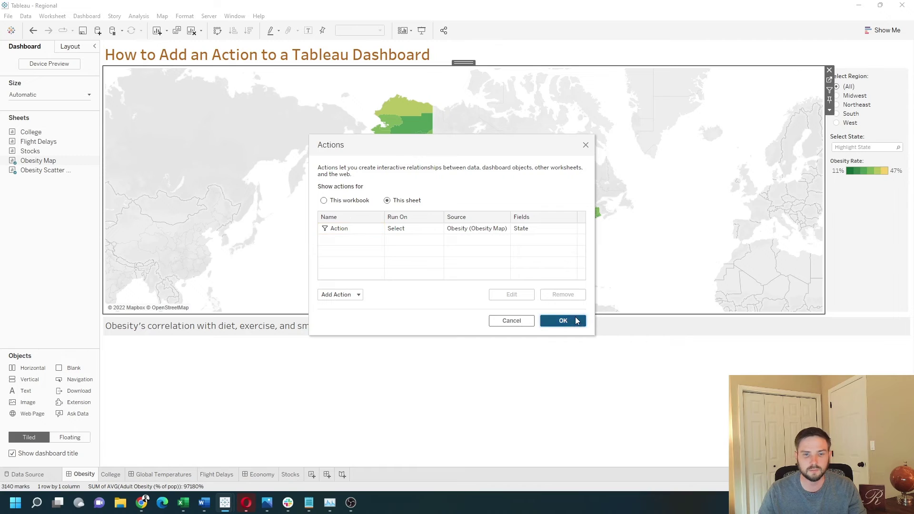
left_click(573, 319)
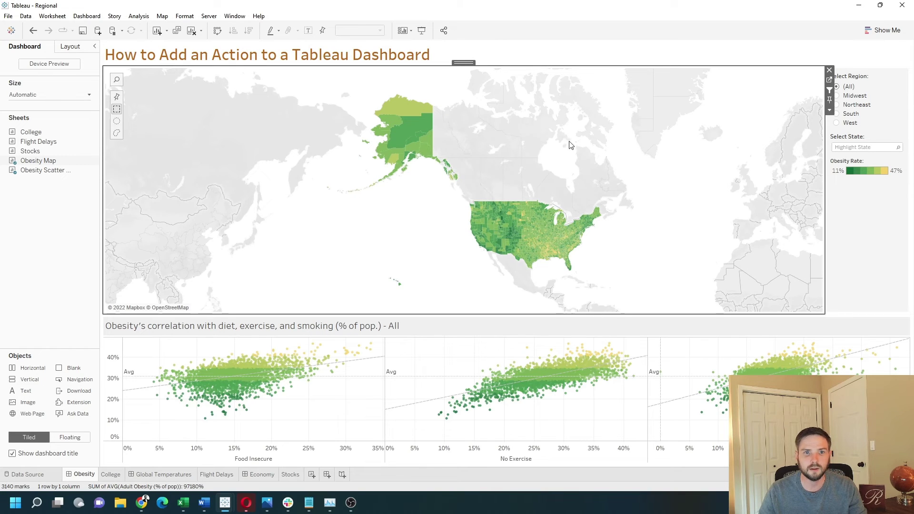
Filter the scatter plots by Yukon-Koyukuk County, then a Florida county, and select the scatter container
mouse_move(404, 127)
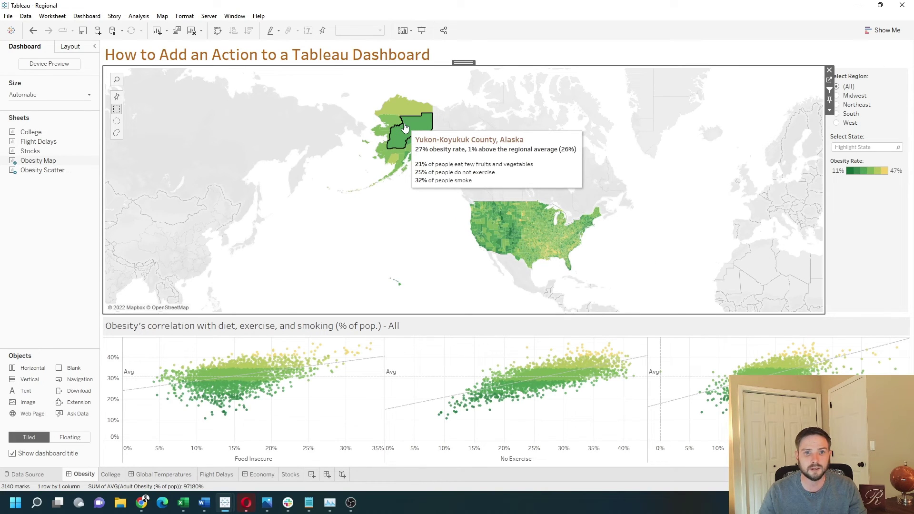
left_click(404, 128)
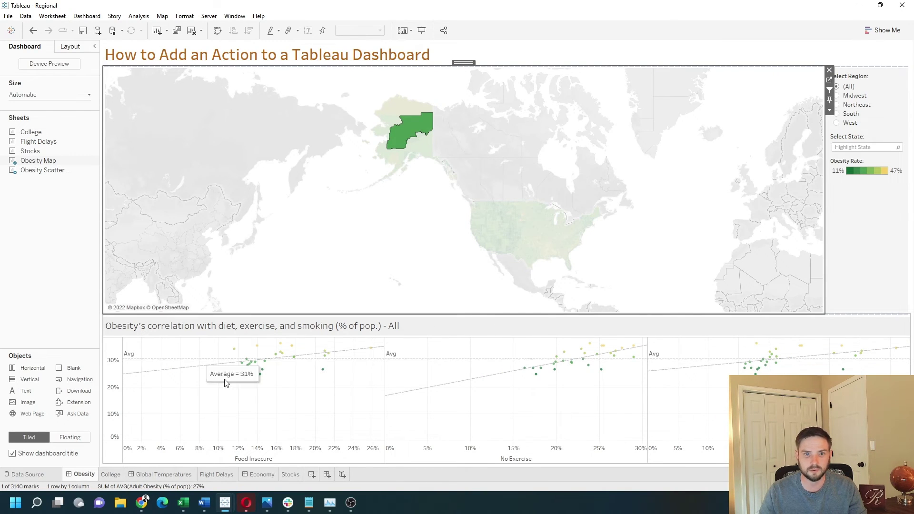
mouse_move(400, 139)
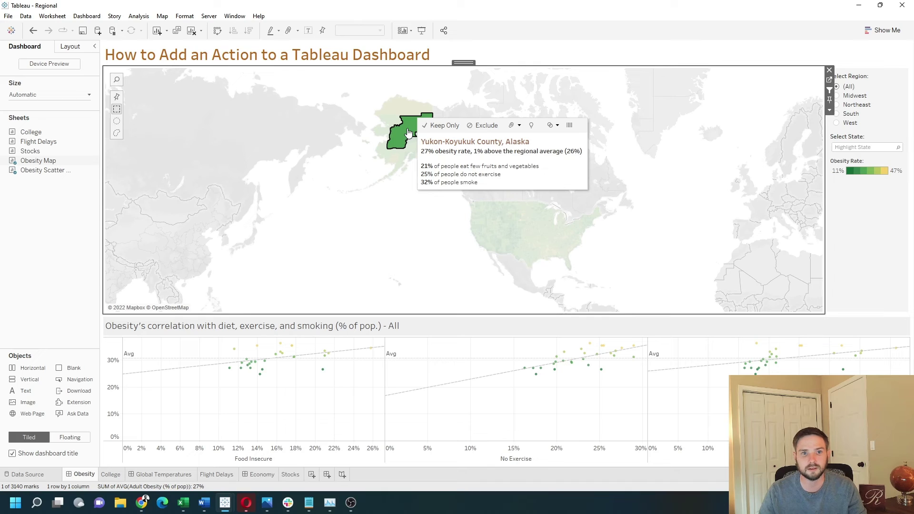
left_click(566, 262)
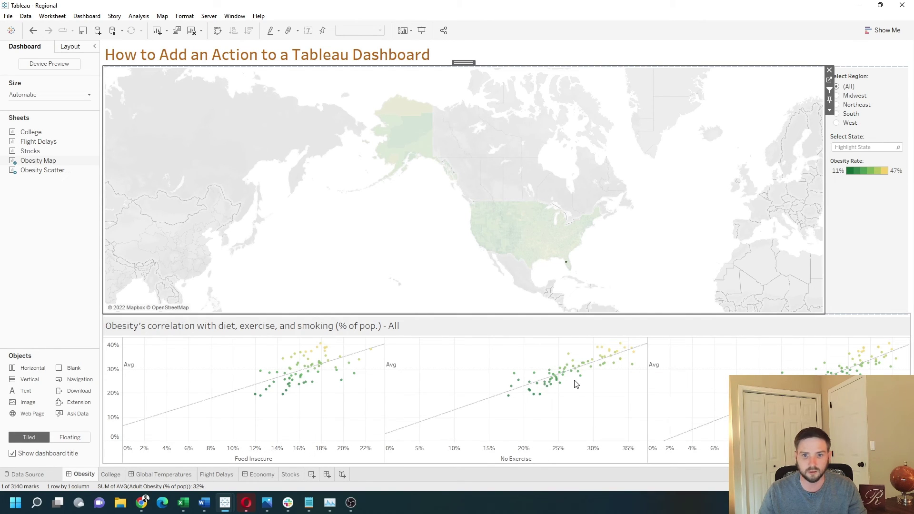
mouse_move(575, 377)
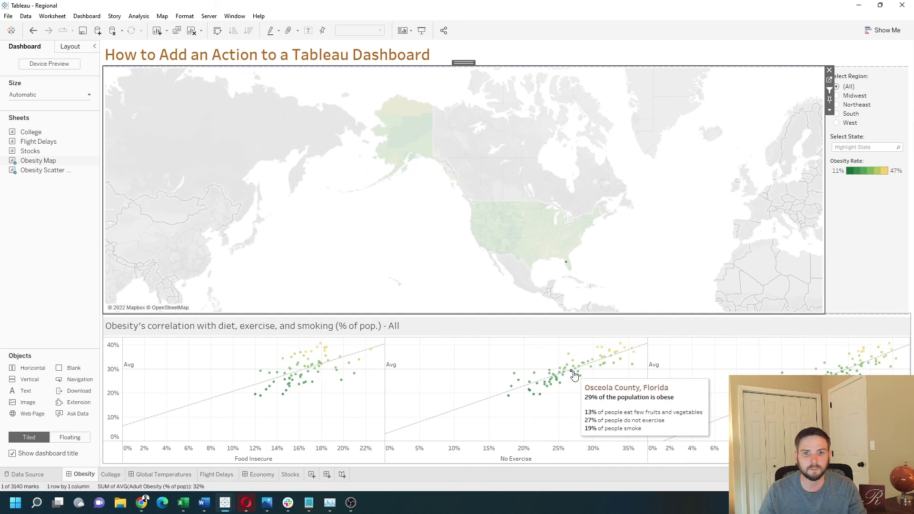
left_click(465, 345)
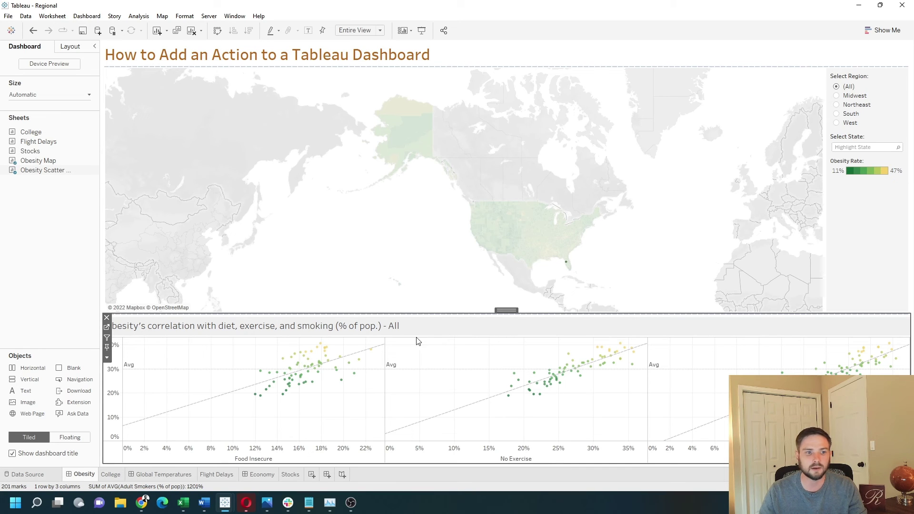
Visit the Obesity Scatter Plot sheet, clear the Florida map selection, then reopen that worksheet
left_click(107, 328)
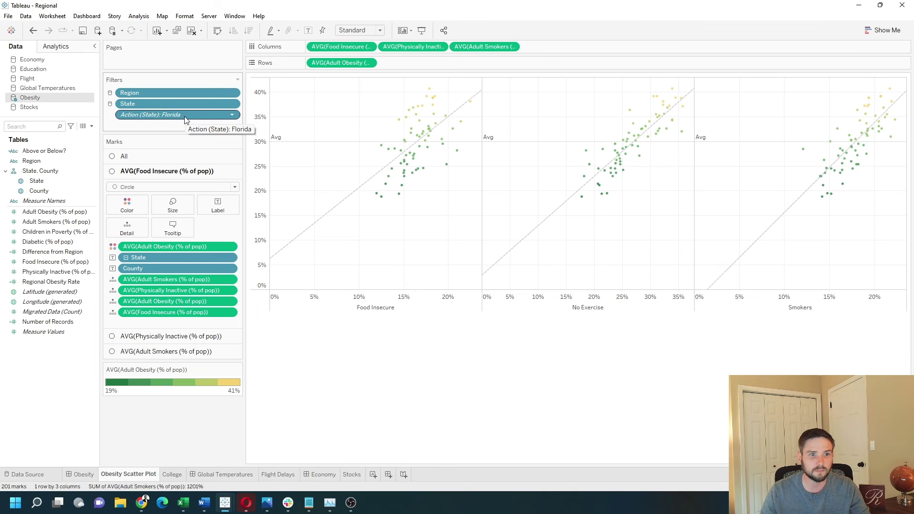
left_click(81, 474)
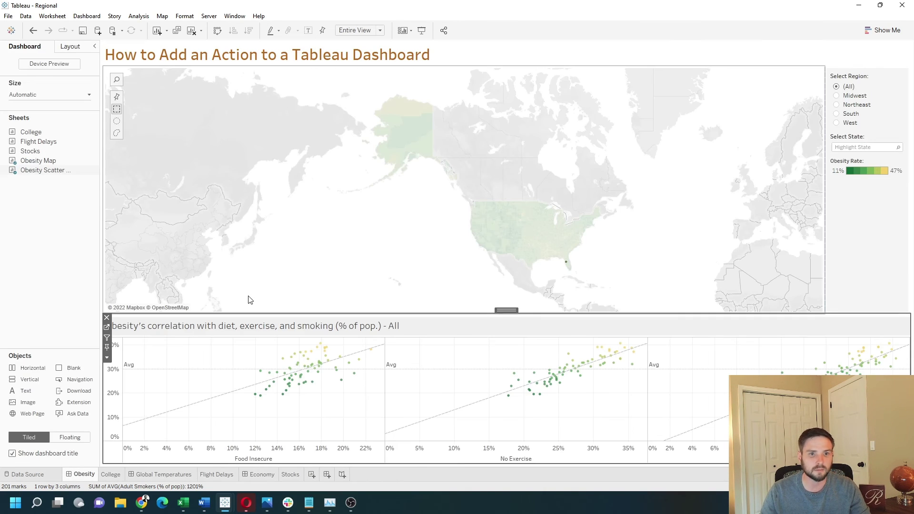
left_click(567, 267)
left_click(672, 223)
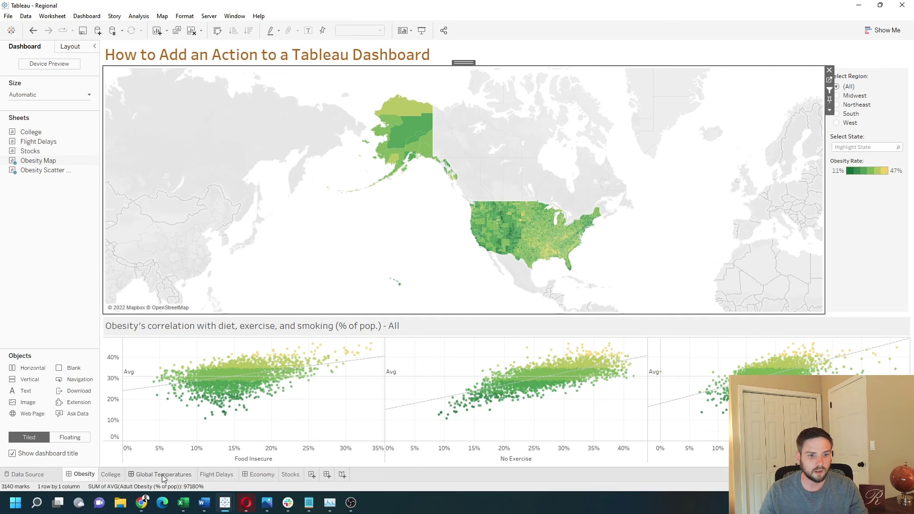
mouse_move(190, 363)
double_click(110, 329)
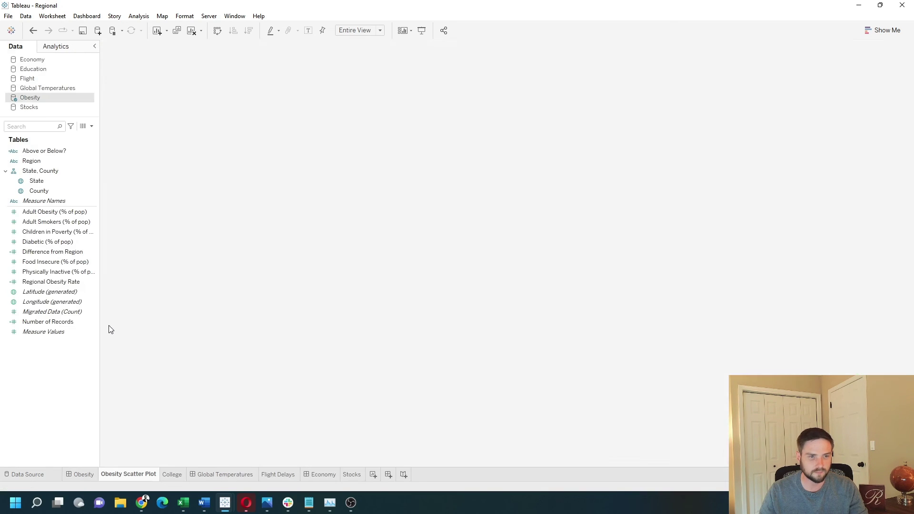